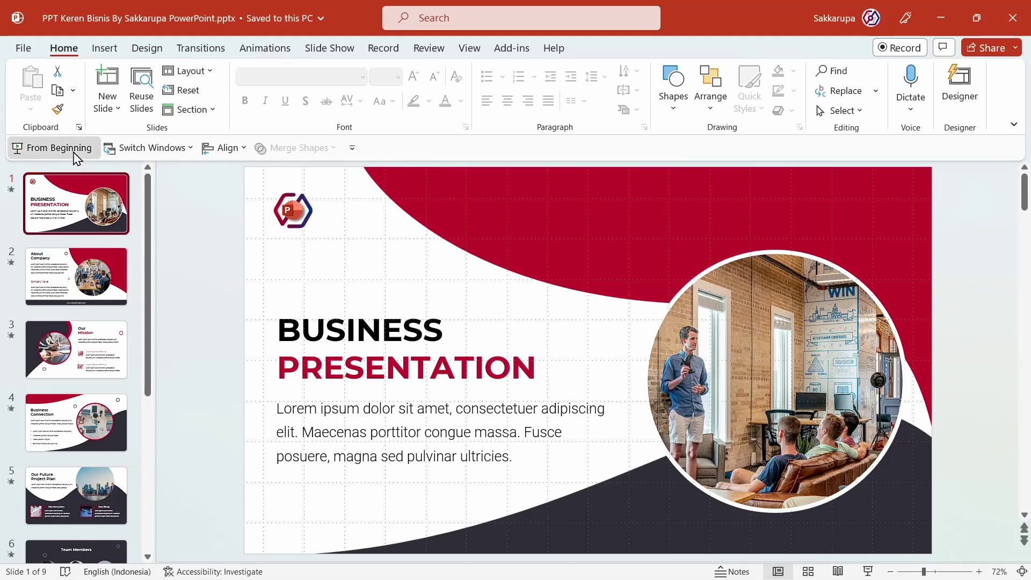
Play the slide show from the first slide, then return to the title slide for editing
click(38, 148)
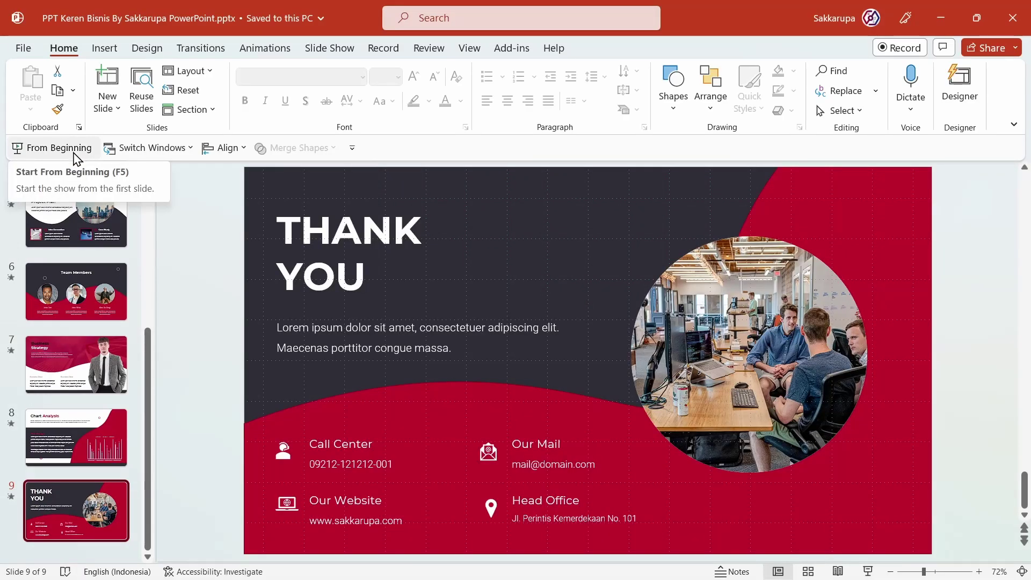
drag(151, 507, 165, 305)
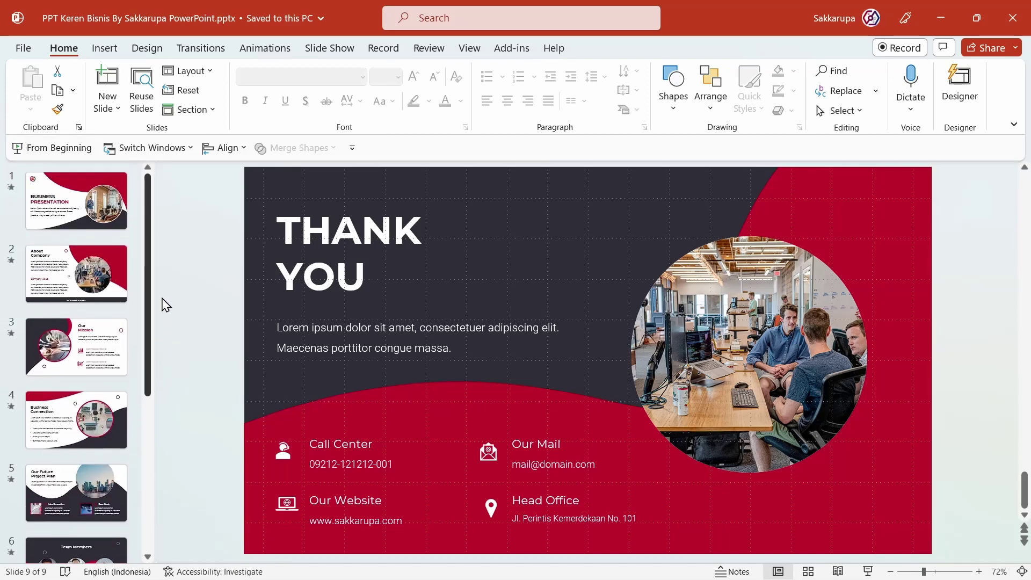
click(75, 203)
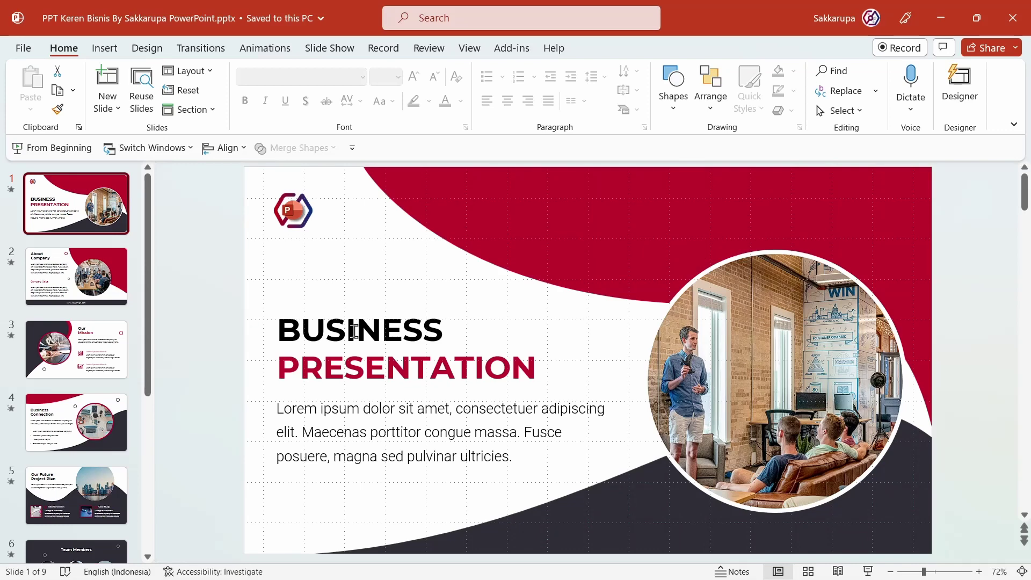
Replace the title slide's circular photo with the domenico-loia laptop-on-desk image from this device
right_click(732, 334)
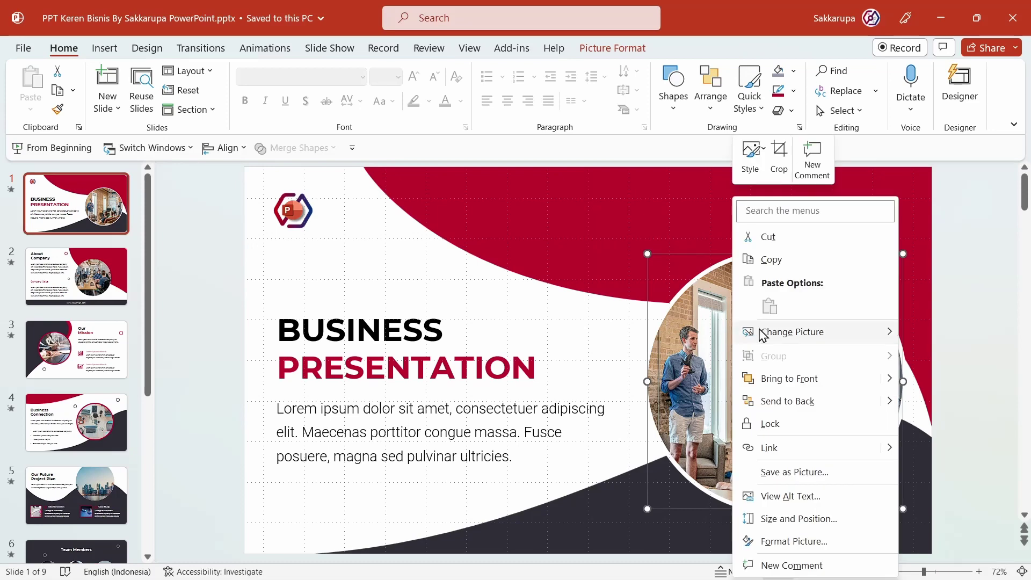
mouse_move(792, 332)
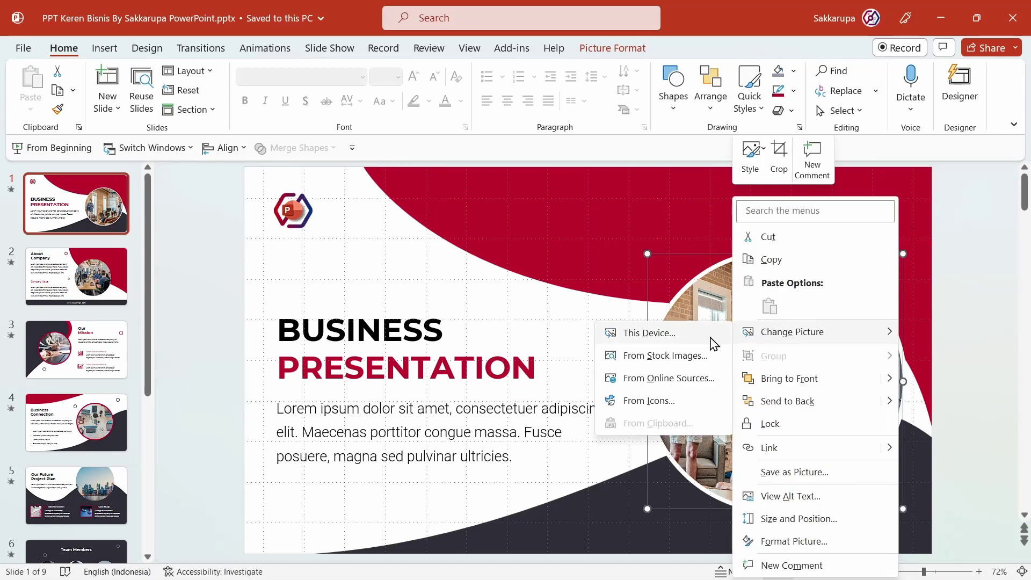
click(710, 335)
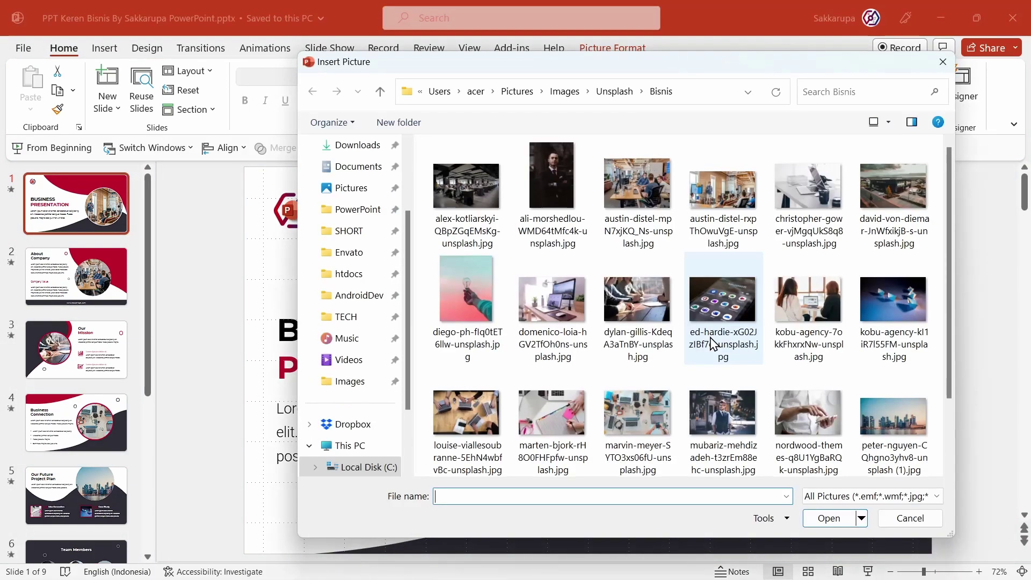
click(558, 302)
double_click(558, 301)
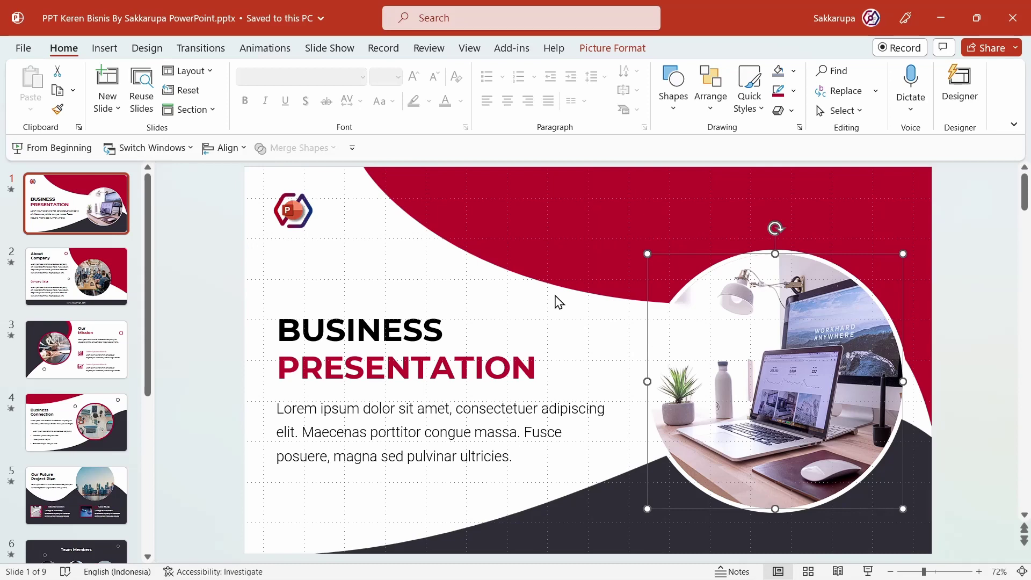
Crop the new picture, shifting it left so the monitors fill the circle
click(613, 47)
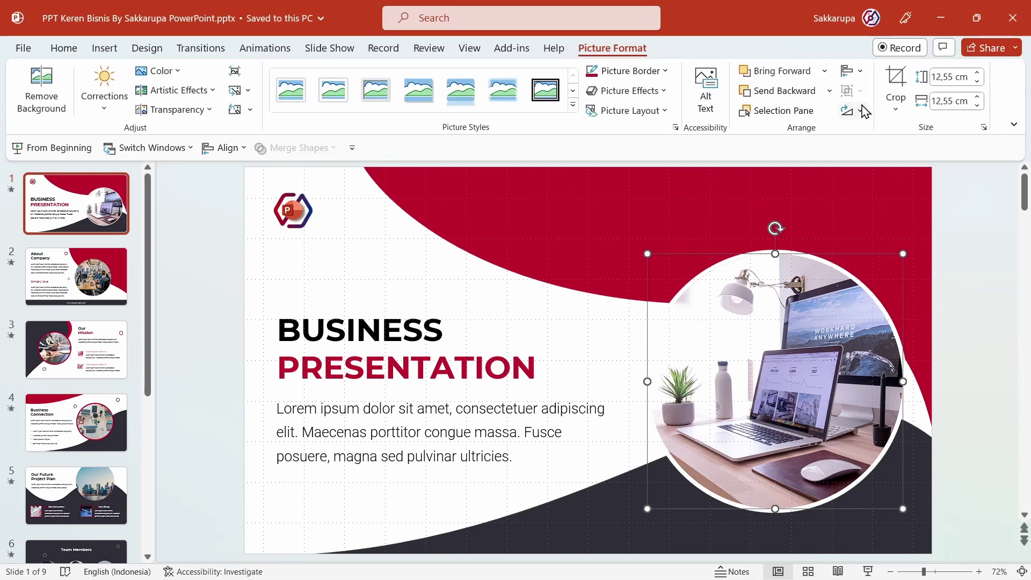
click(895, 80)
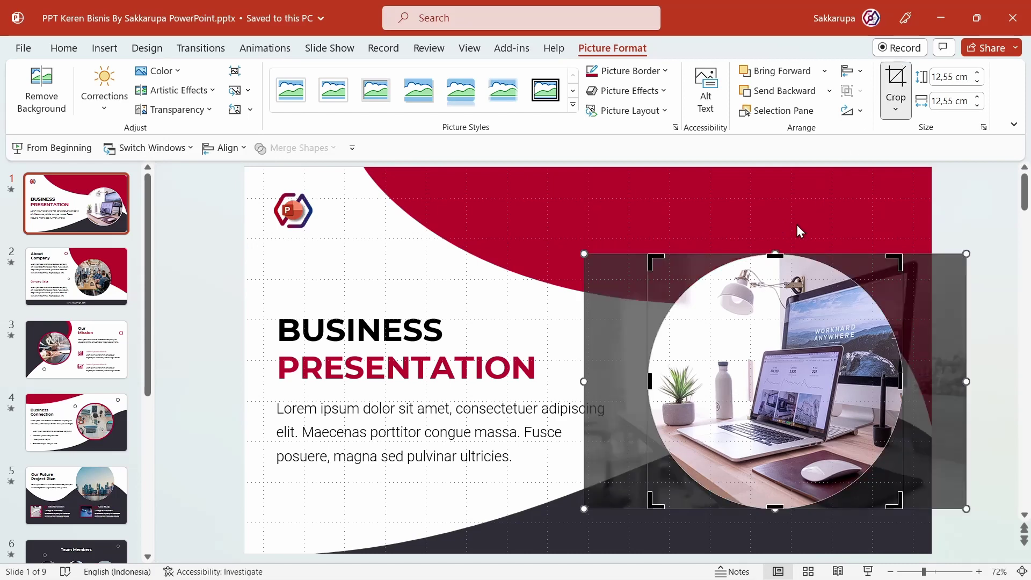
drag(755, 341, 691, 330)
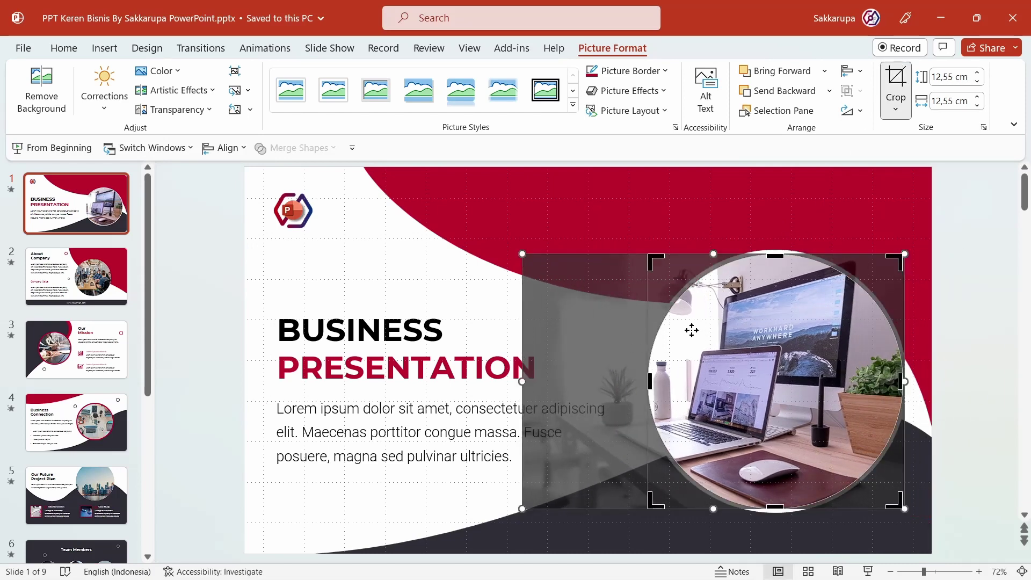
click(956, 296)
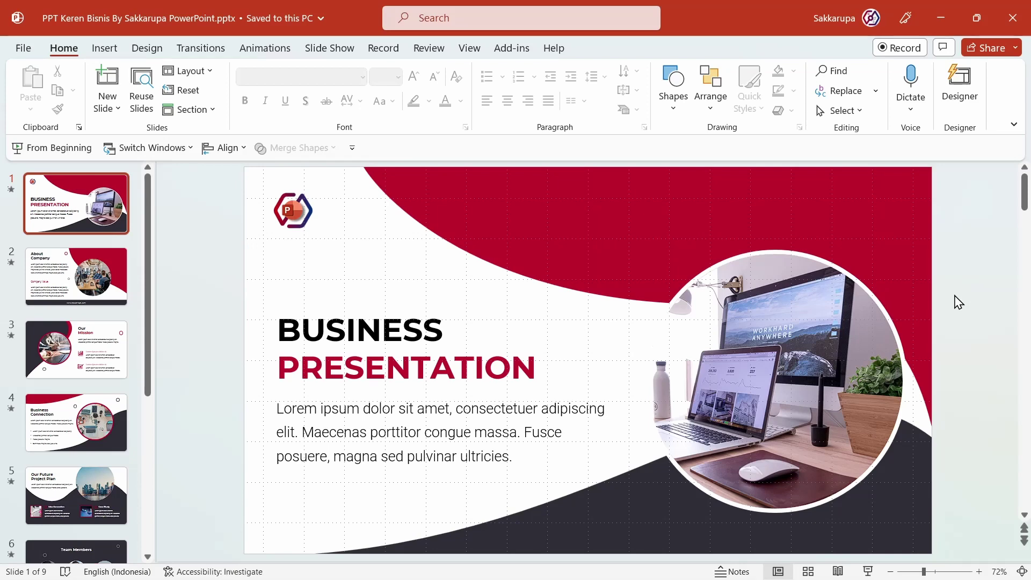
Delete the laptop picture and insert the kobu-agency blue paper boats image into the empty circle
click(830, 348)
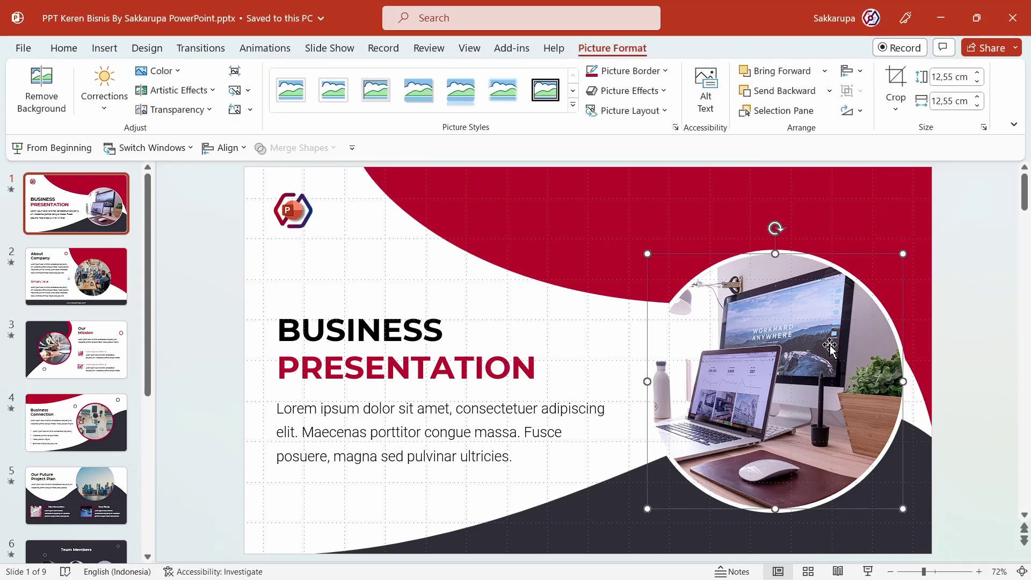
key(Delete)
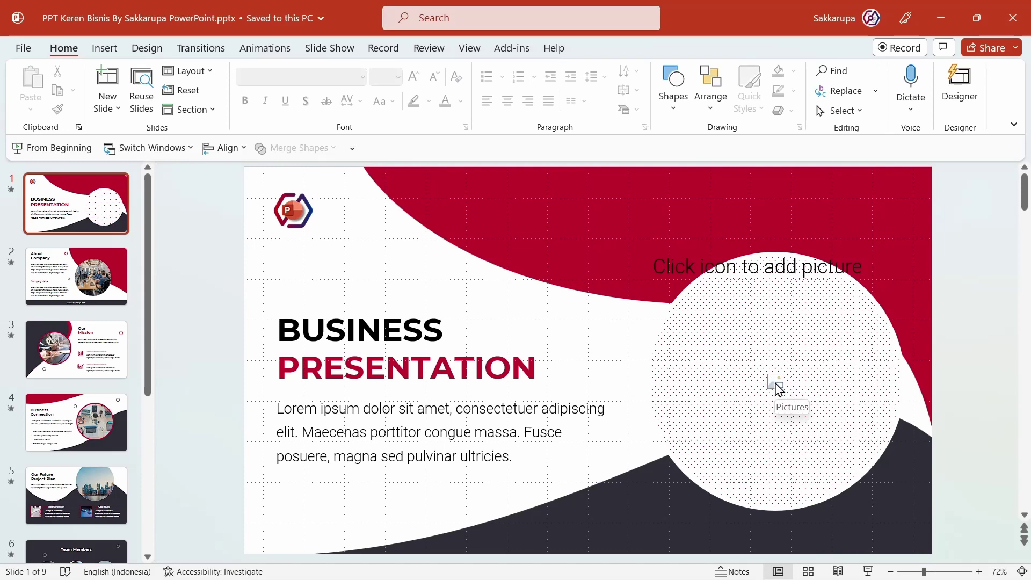
click(776, 383)
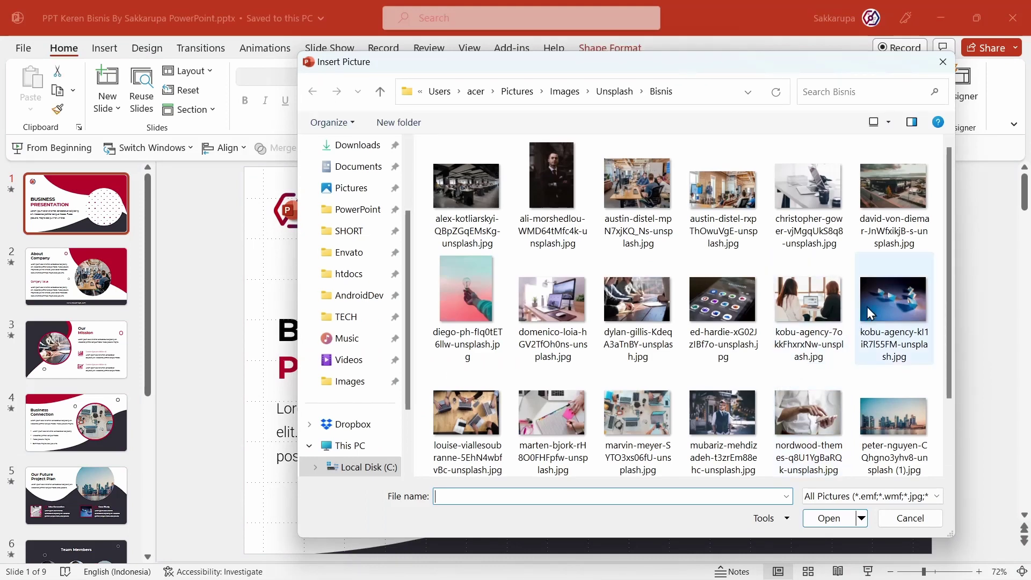
double_click(869, 305)
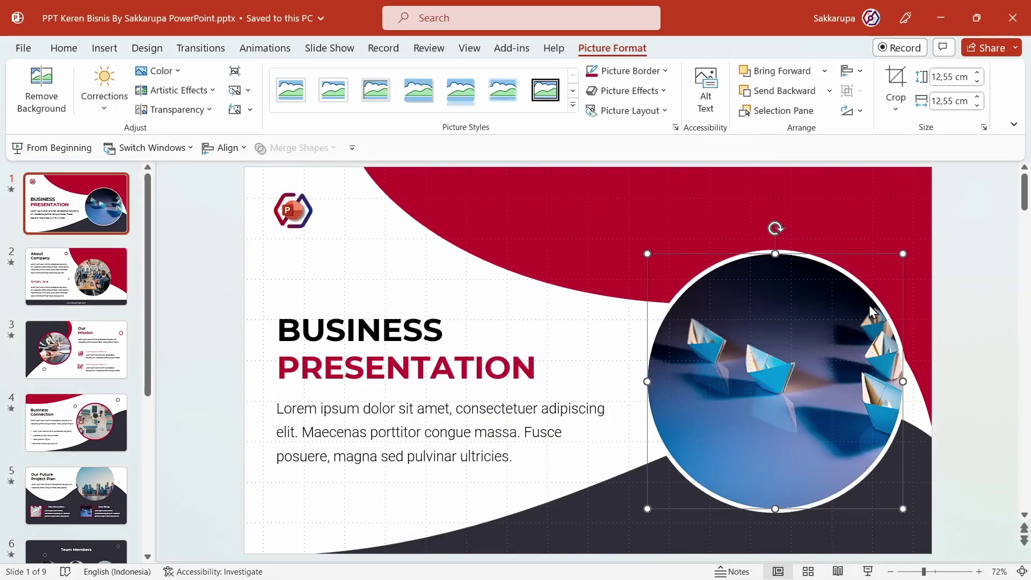
click(946, 308)
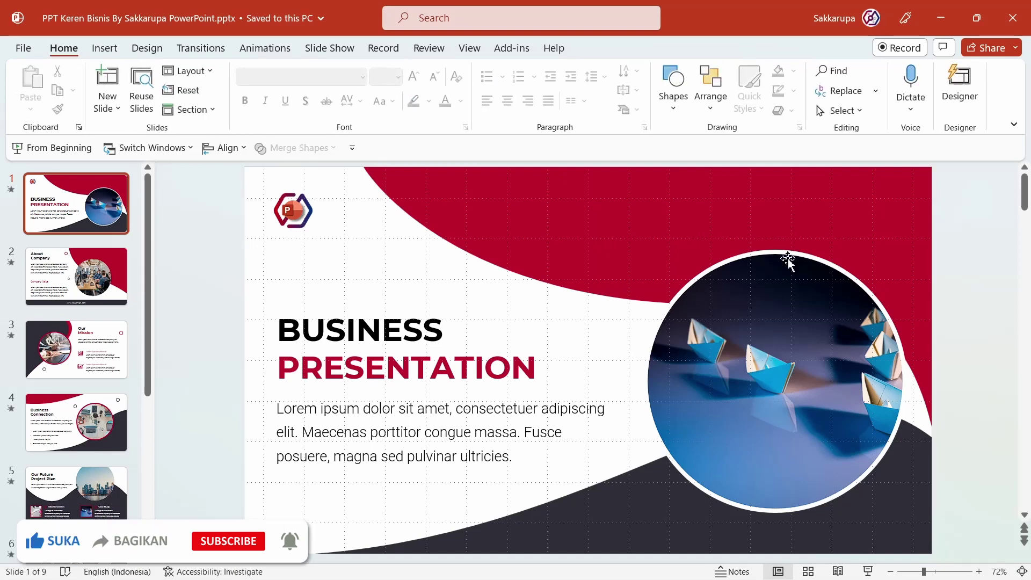
Add a new slide using 1_Custom Layout and click into its title and text boxes
click(188, 75)
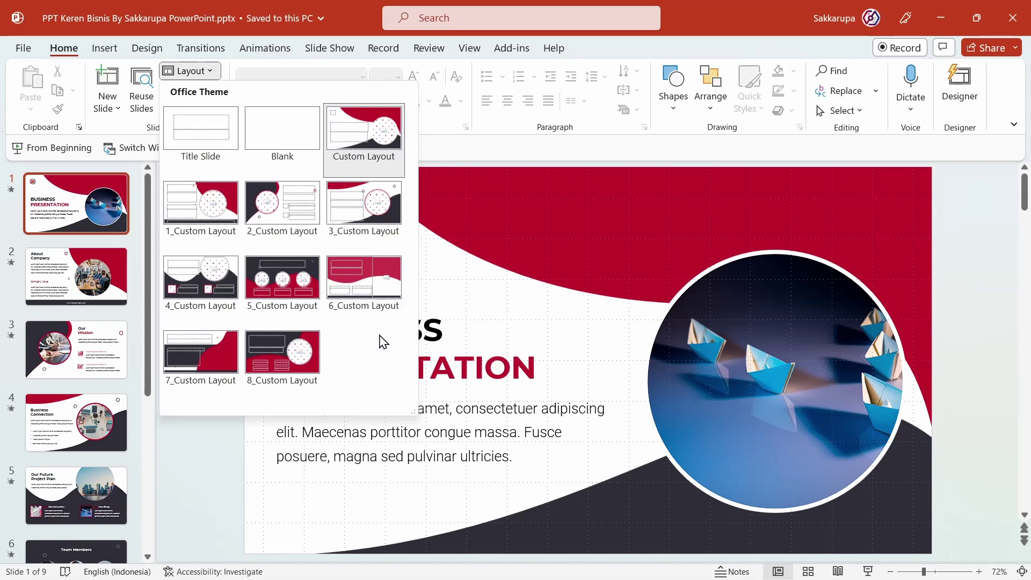
click(215, 469)
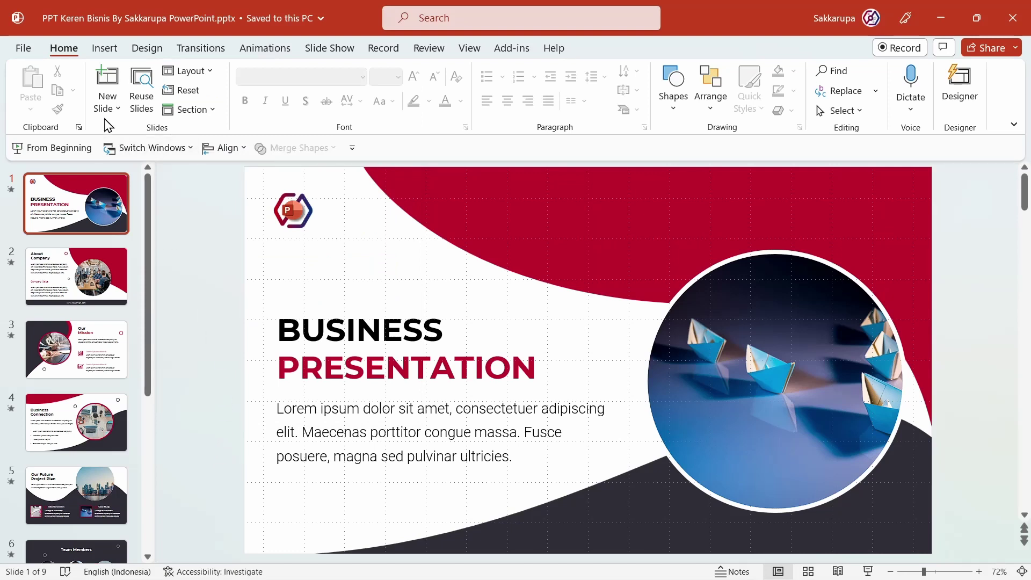
click(106, 111)
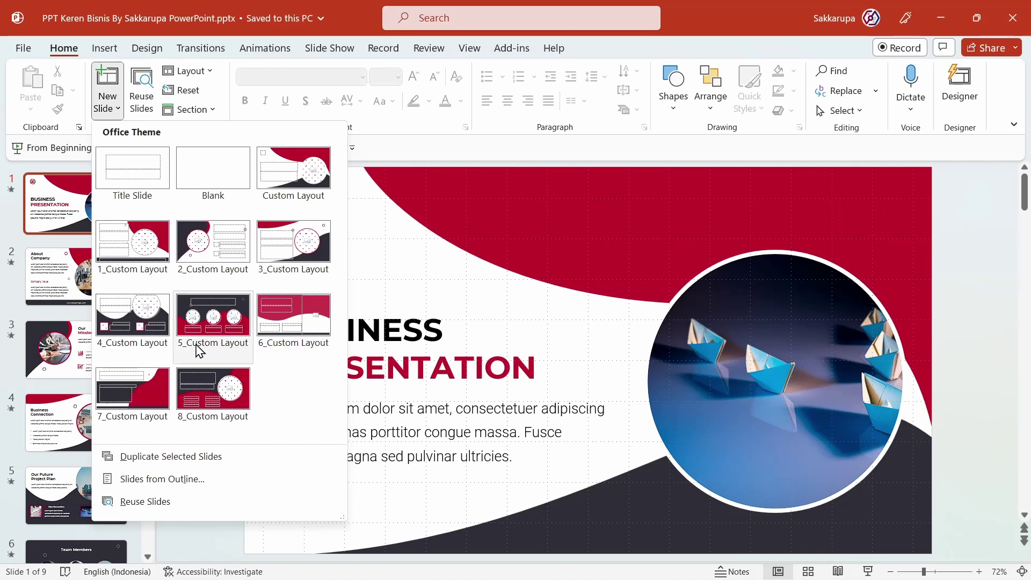
click(159, 251)
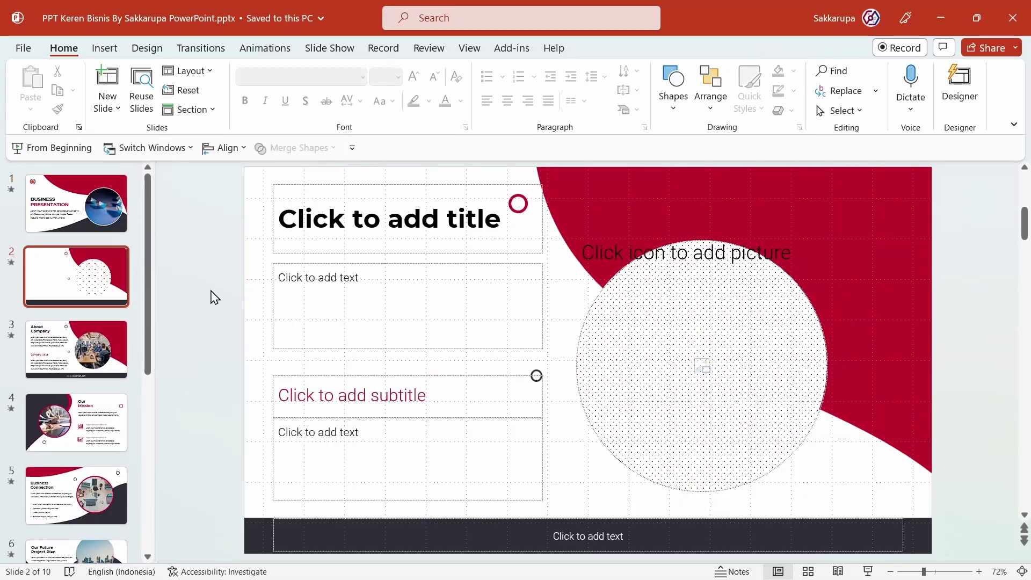
click(333, 221)
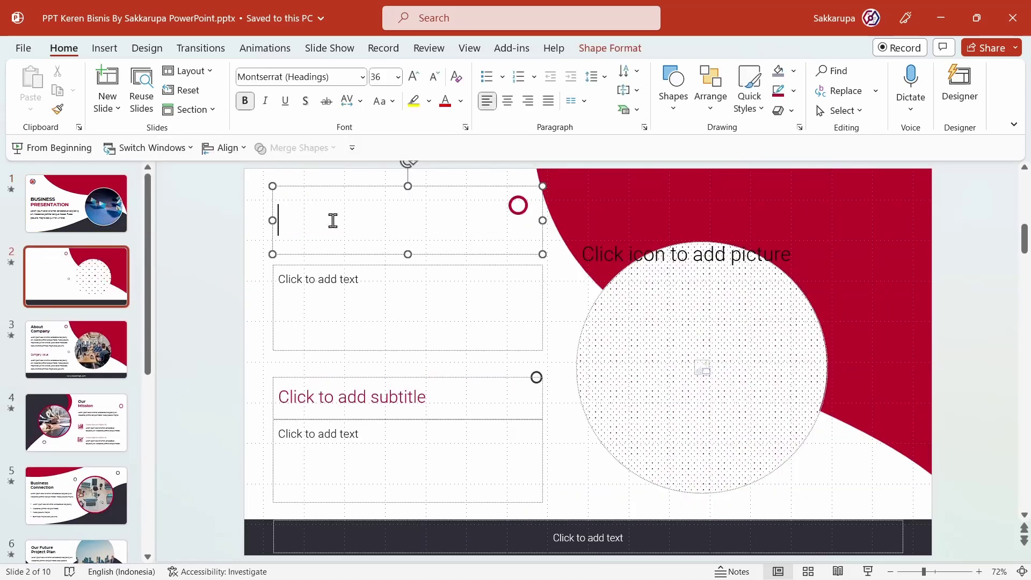
click(345, 285)
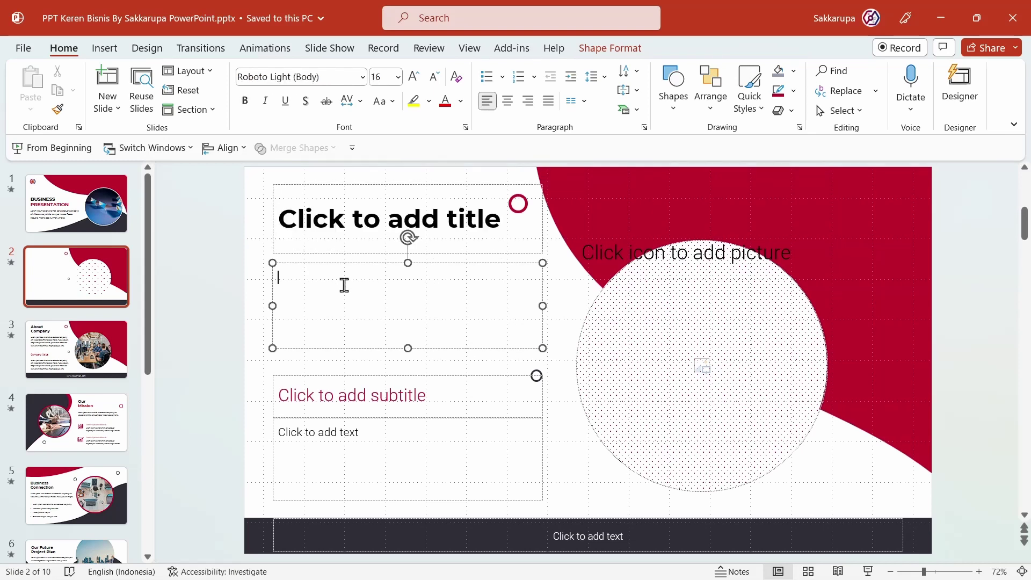
Fill the new slide's circle with a meeting-table photo, then delete that extra slide 2
click(705, 366)
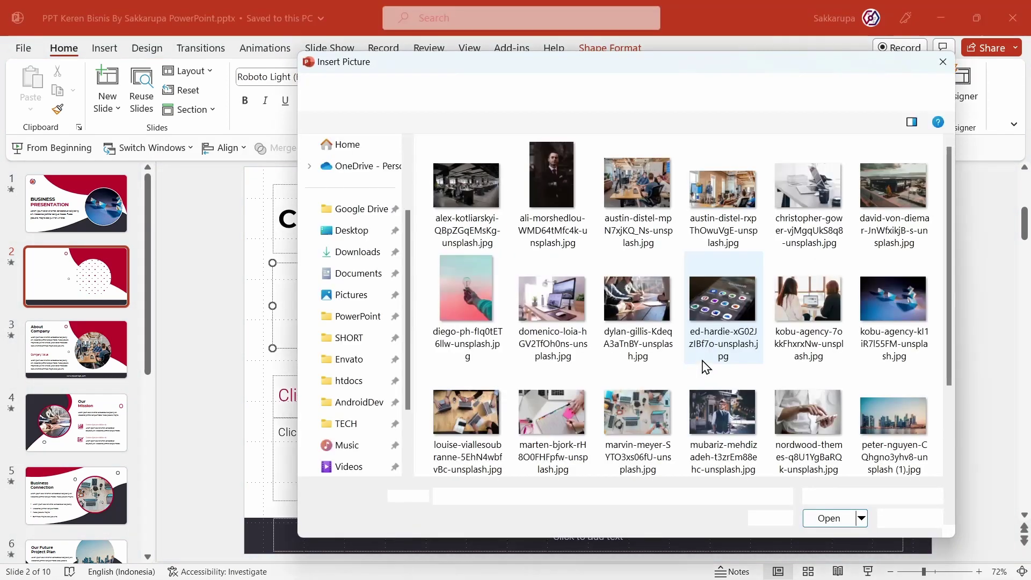
click(666, 329)
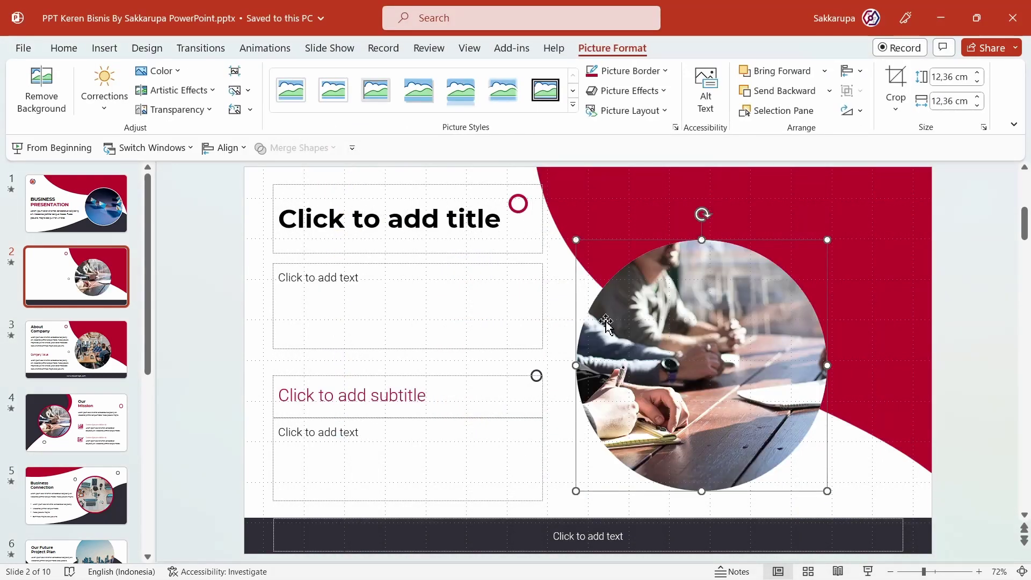
click(560, 319)
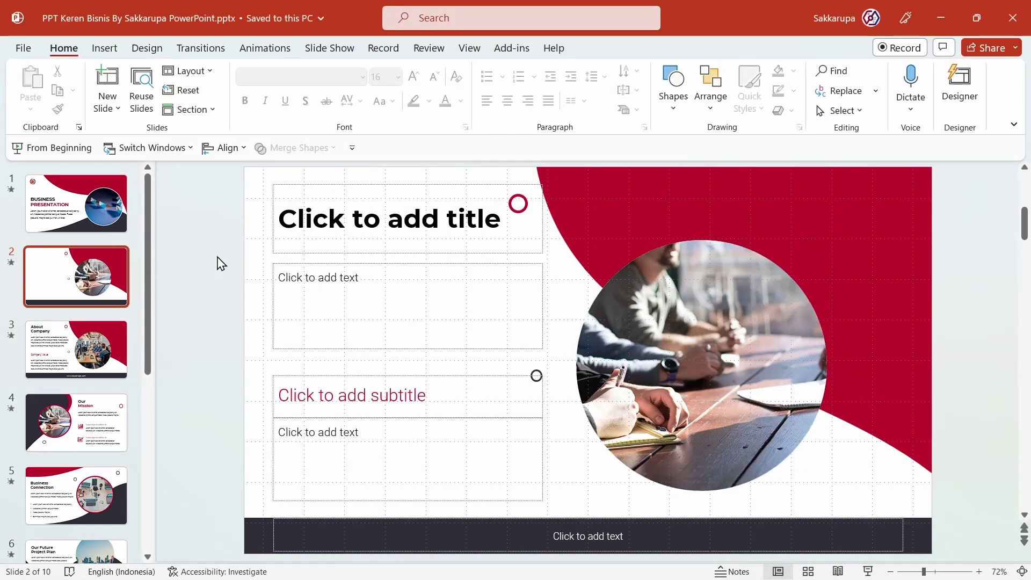
click(62, 274)
key(Delete)
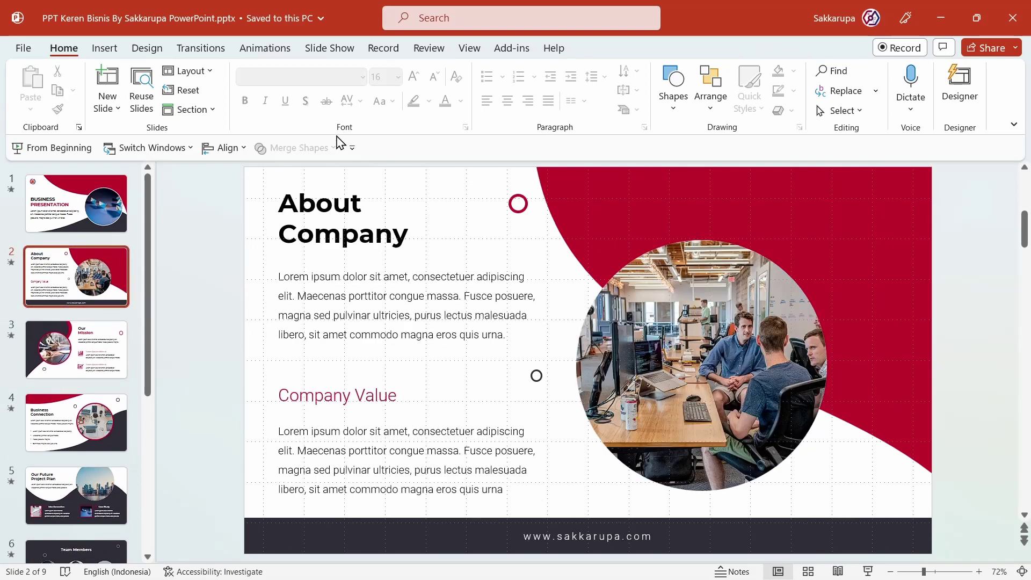
click(469, 50)
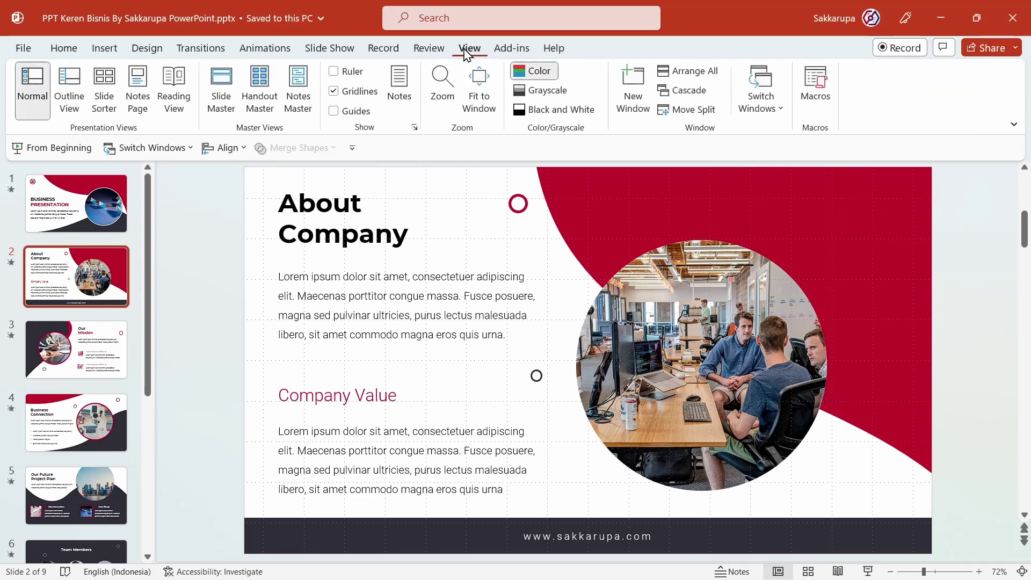
click(221, 97)
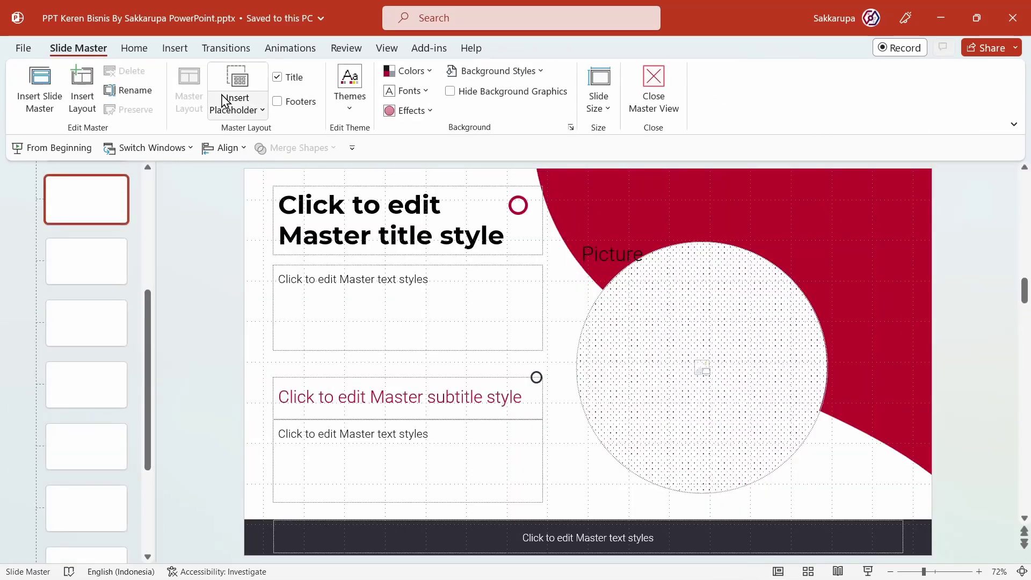
scroll(108, 290, down, 3)
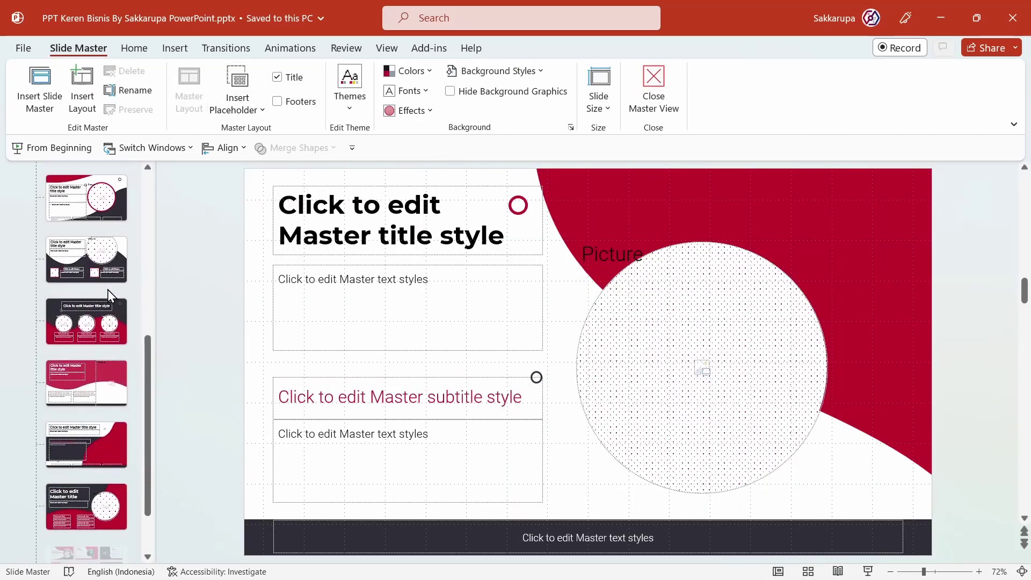
scroll(99, 365, up, 5)
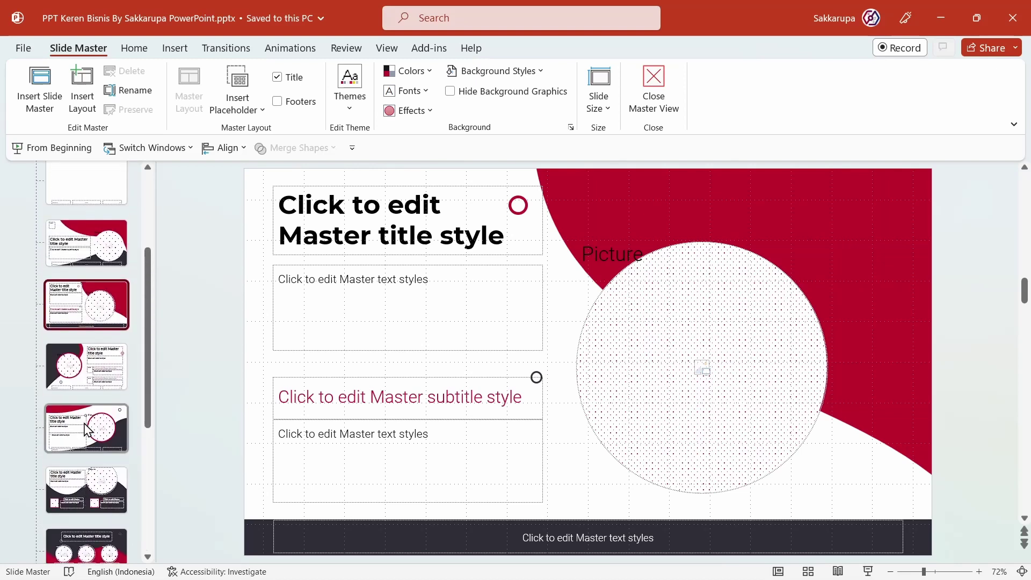
scroll(88, 429, up, 2)
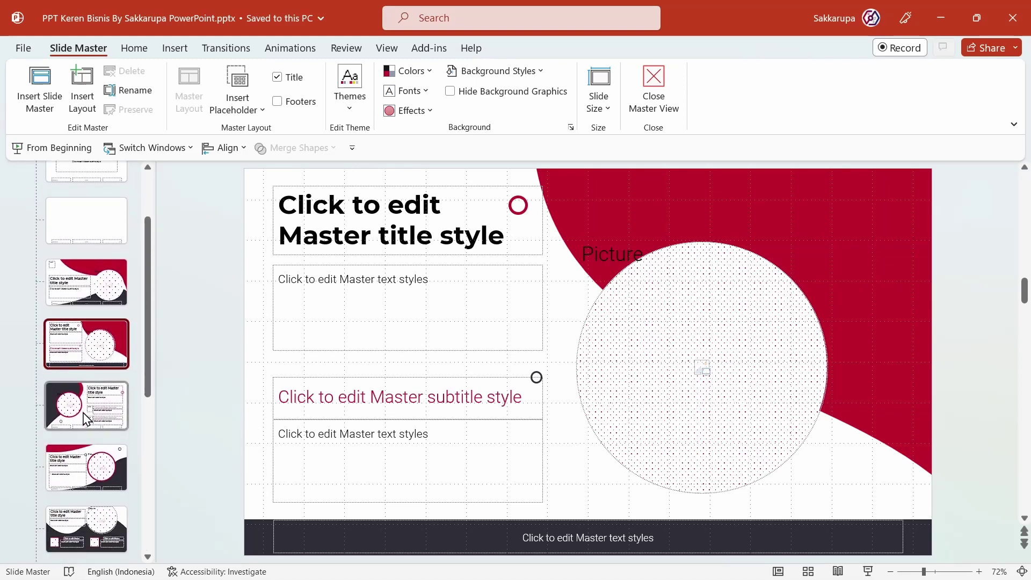
scroll(84, 418, down, 3)
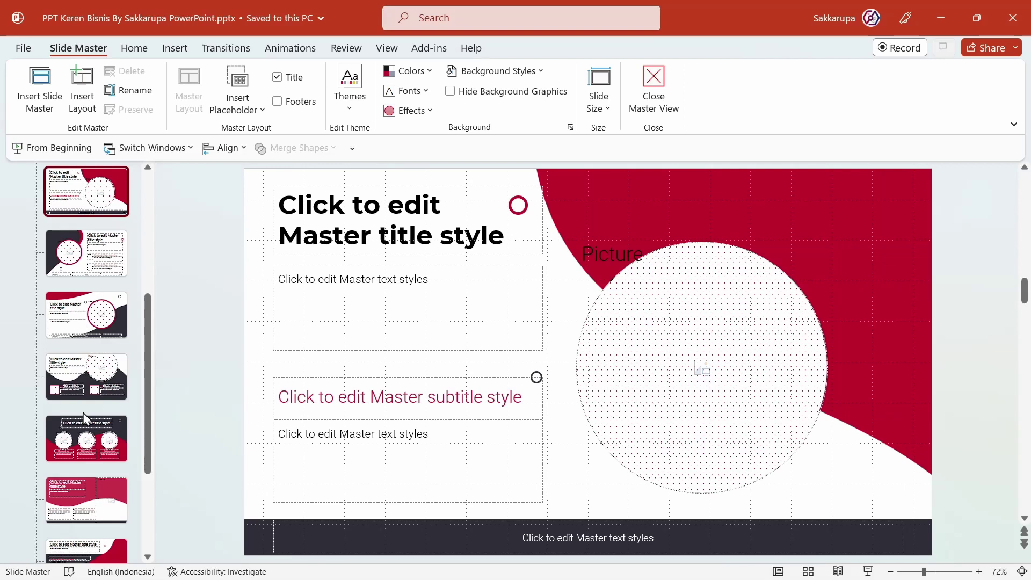
click(82, 412)
click(83, 418)
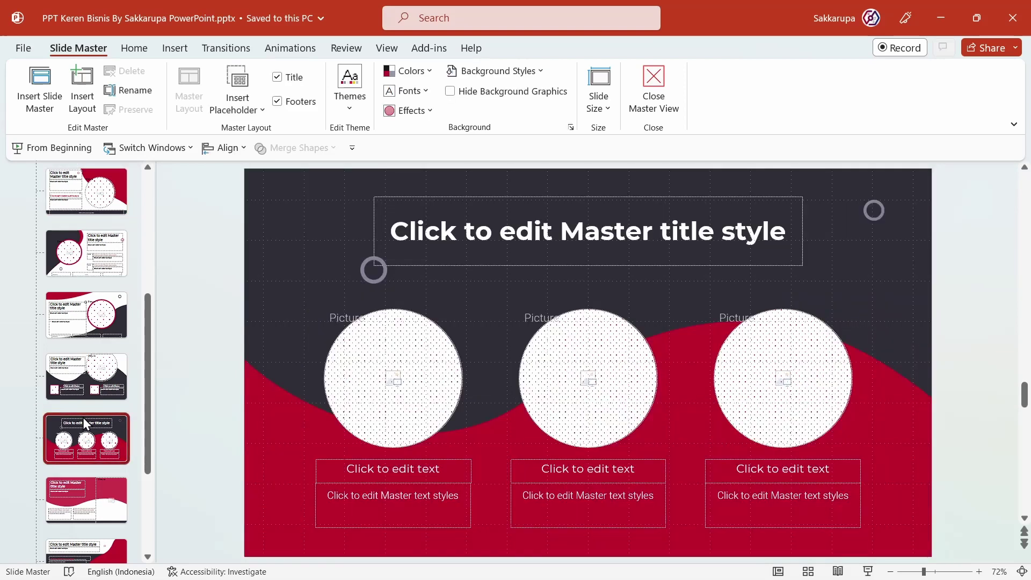
scroll(85, 420, down, 2)
scroll(85, 419, up, 2)
scroll(84, 419, up, 2)
scroll(86, 408, up, 1)
click(102, 349)
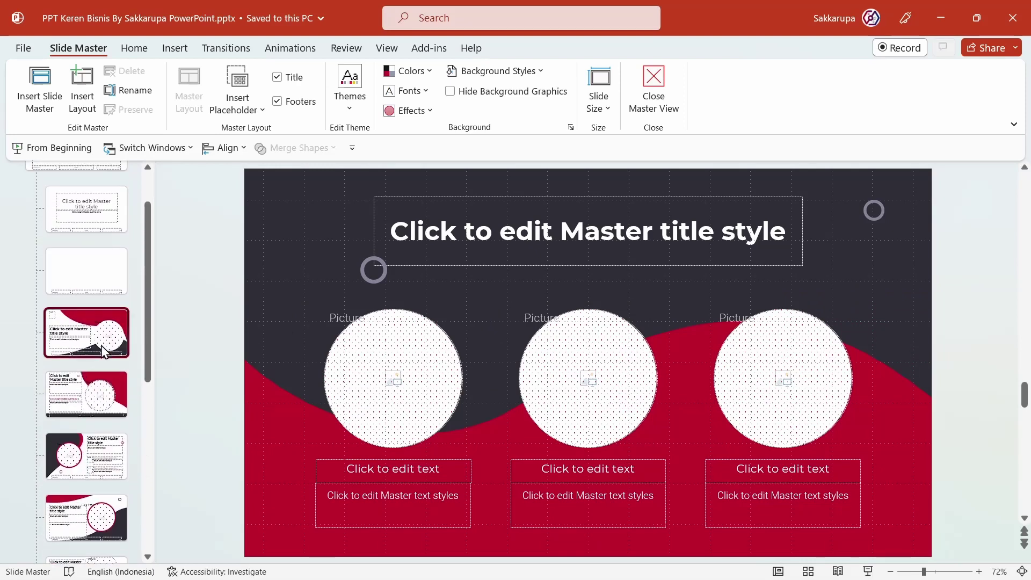
click(662, 96)
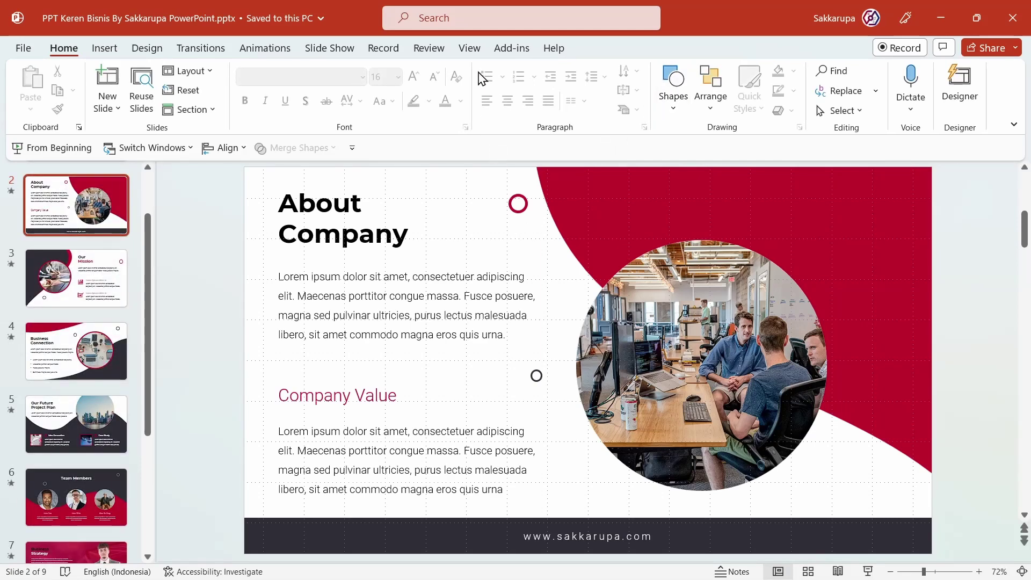
Turn off gridlines on the View tab and go to slide 1, Business Presentation
click(469, 49)
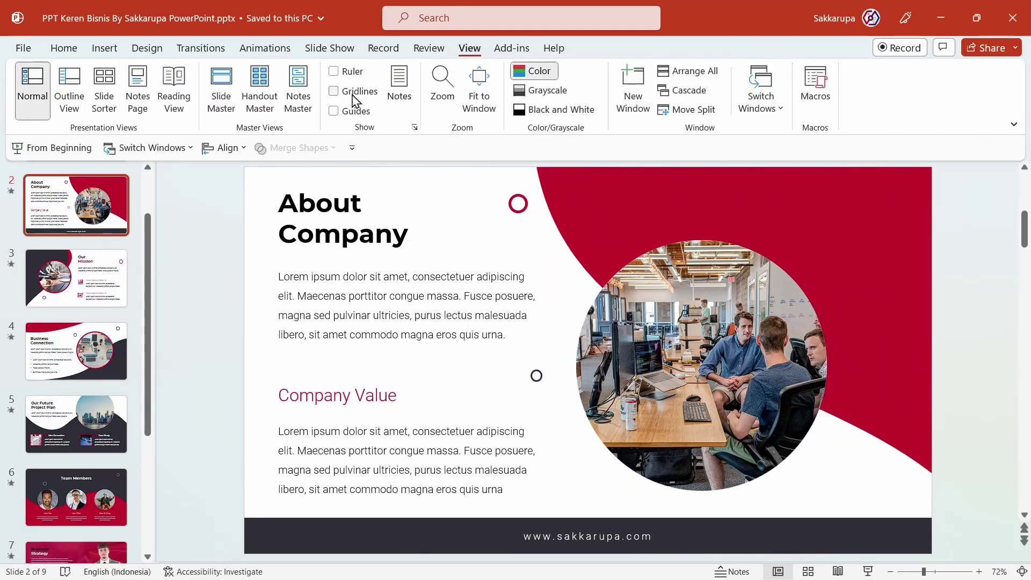
click(414, 185)
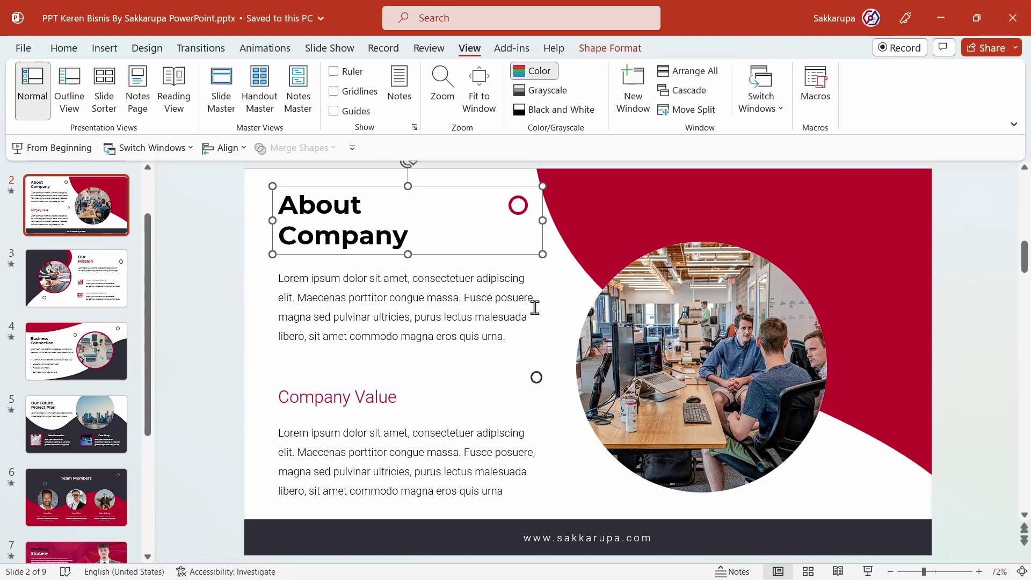
click(211, 341)
scroll(102, 234, up, 2)
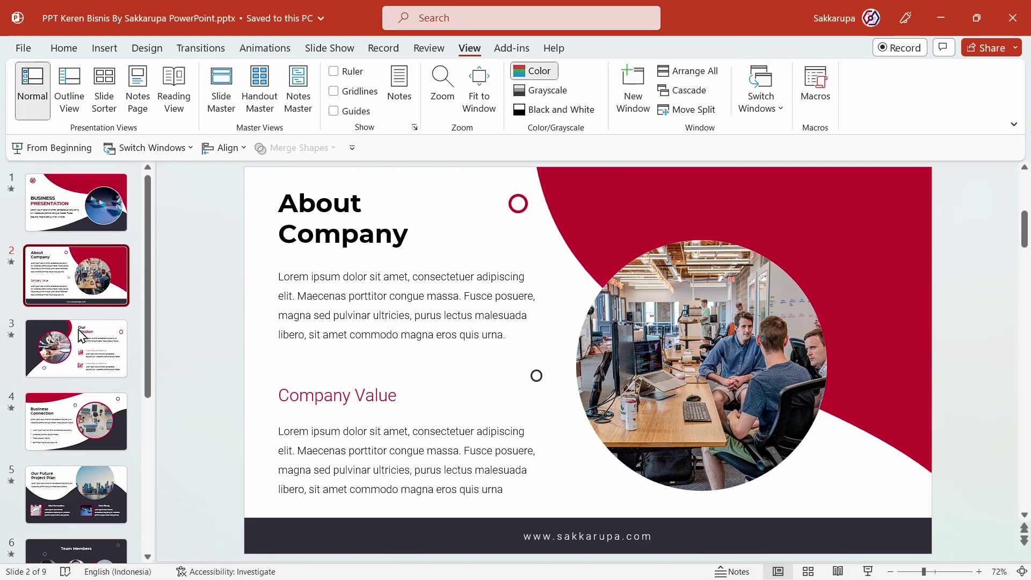
click(101, 234)
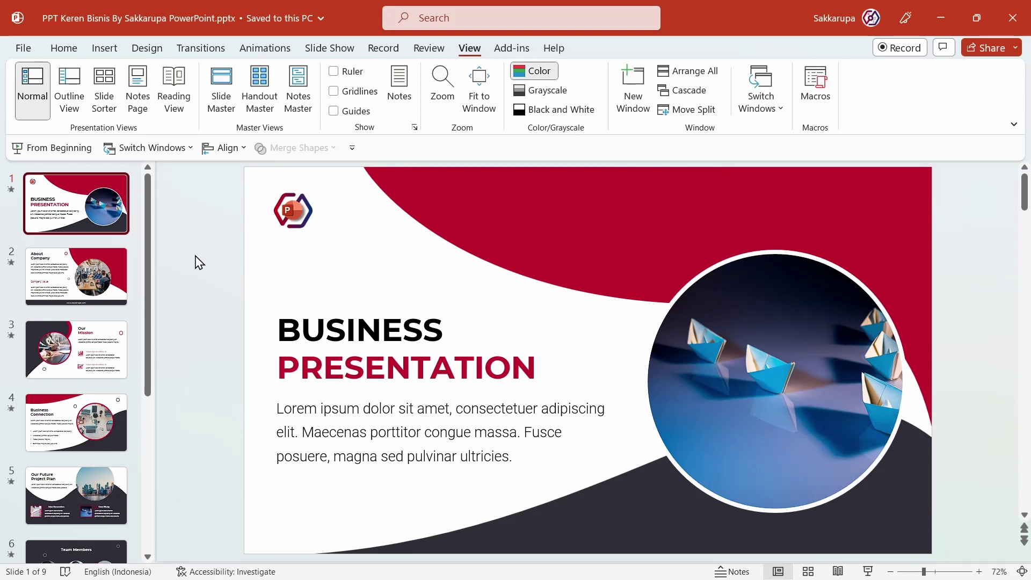
Apply the teal-green Creative 1 colour variant to the deck and switch to Slide Sorter view
click(155, 58)
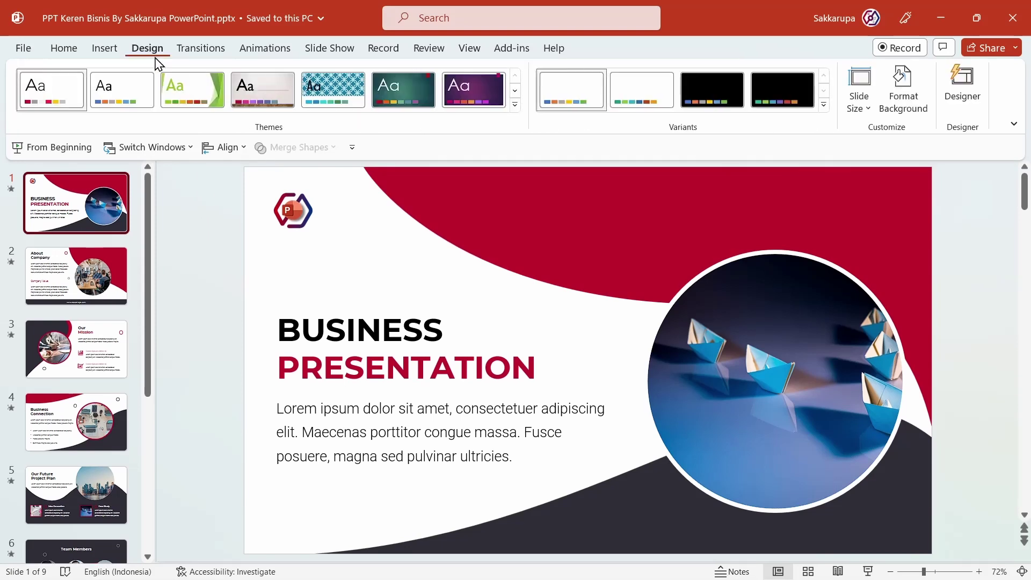
click(828, 106)
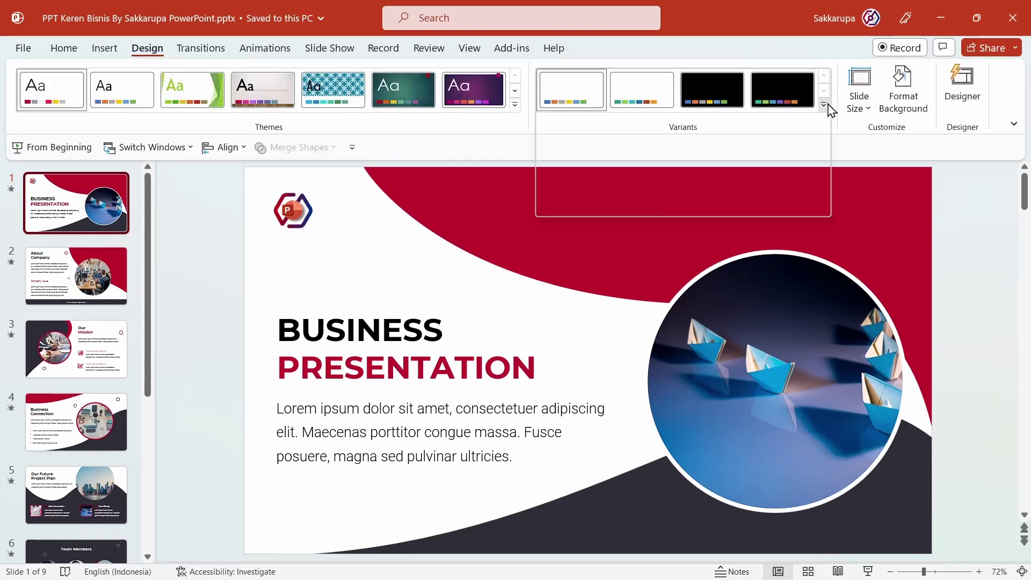
mouse_move(576, 130)
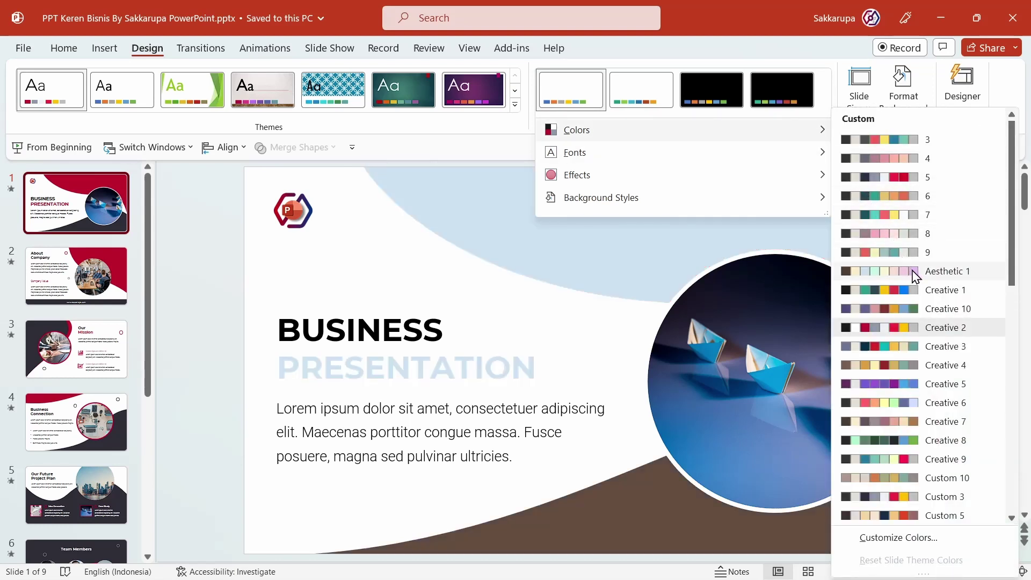
click(924, 290)
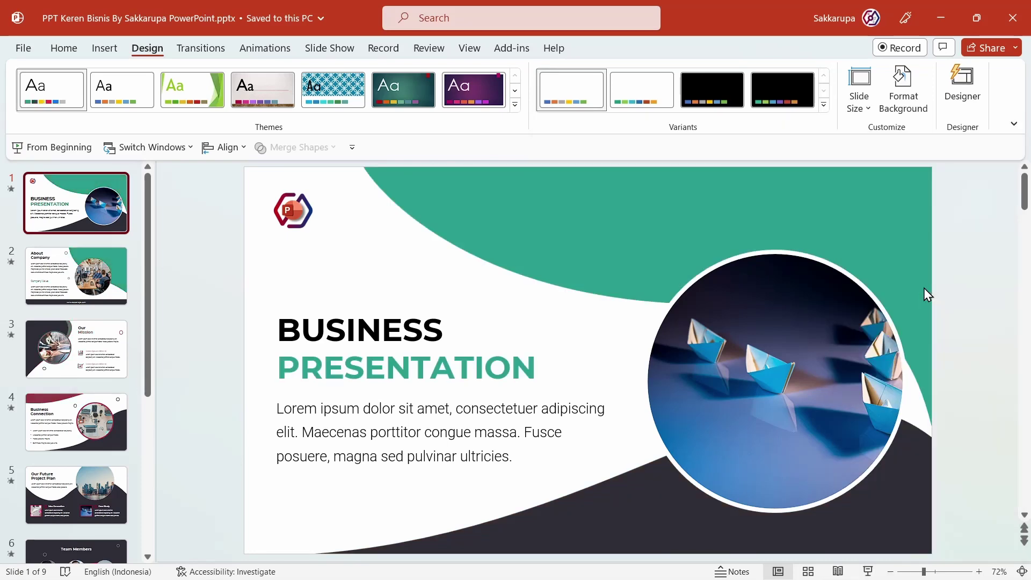
click(807, 572)
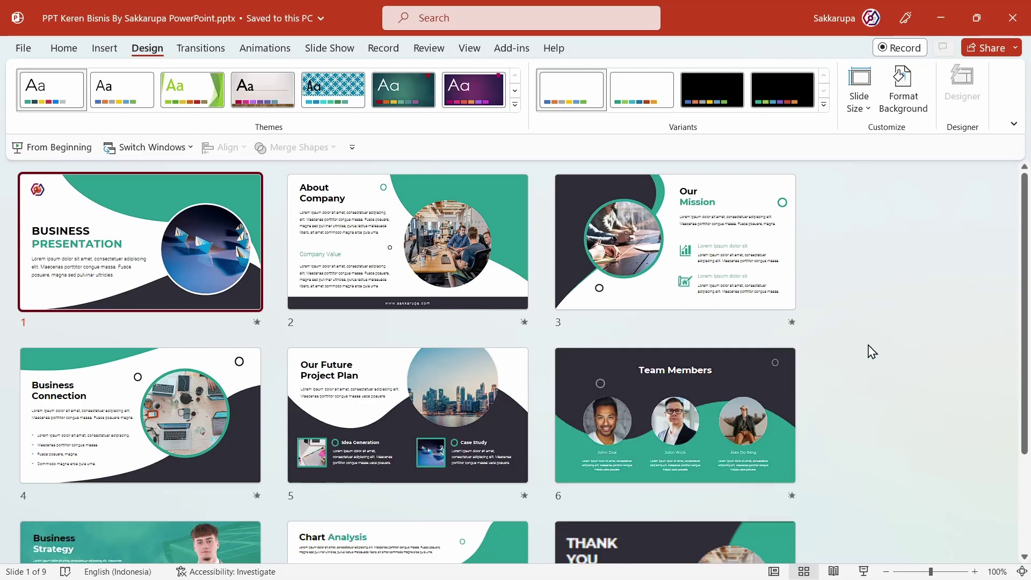
Review the teal-green slides in Slide Sorter, then go back to Normal view on slide 1
scroll(870, 350, down, 3)
scroll(872, 352, up, 3)
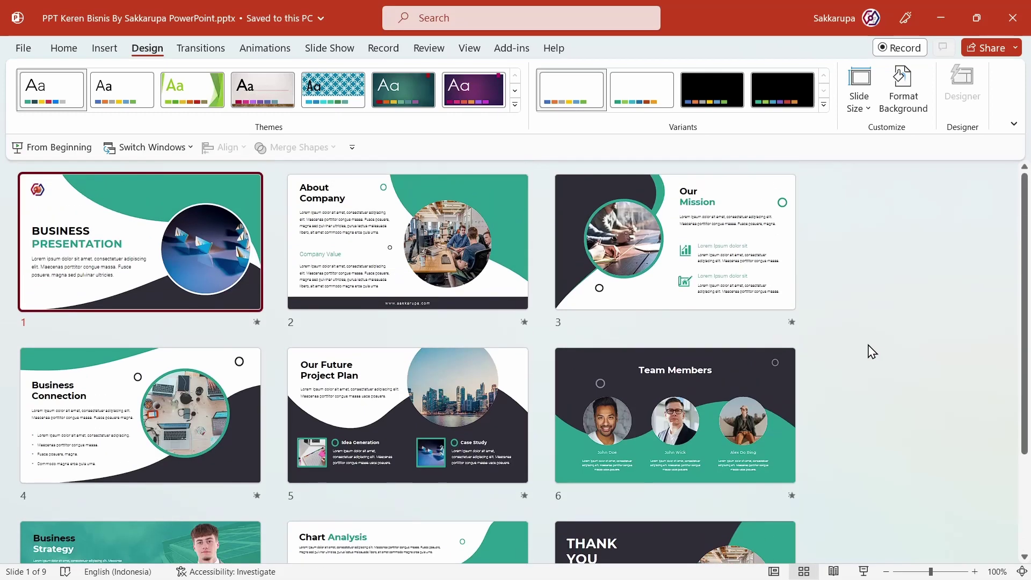
scroll(871, 352, down, 3)
scroll(871, 352, up, 3)
click(774, 571)
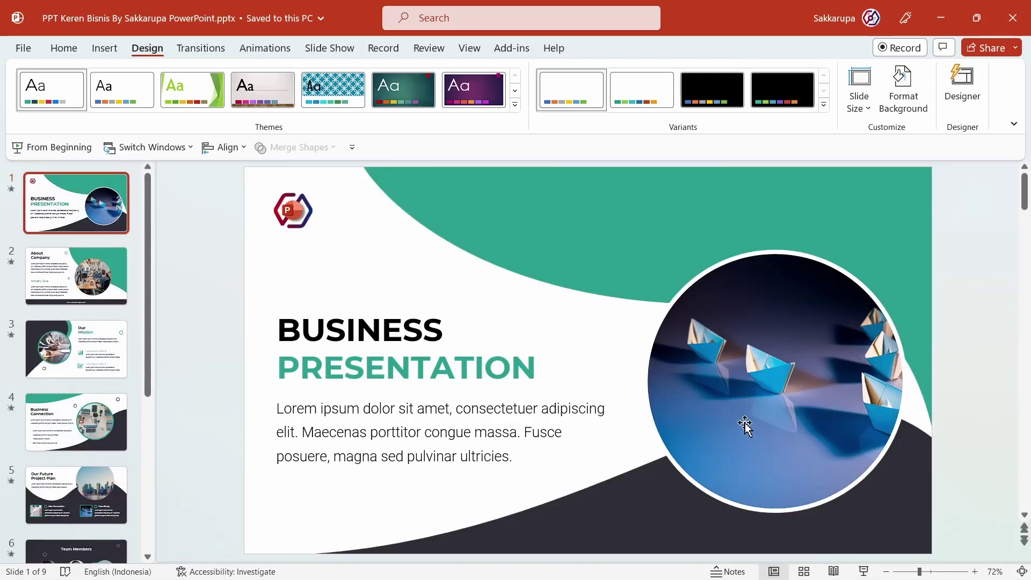